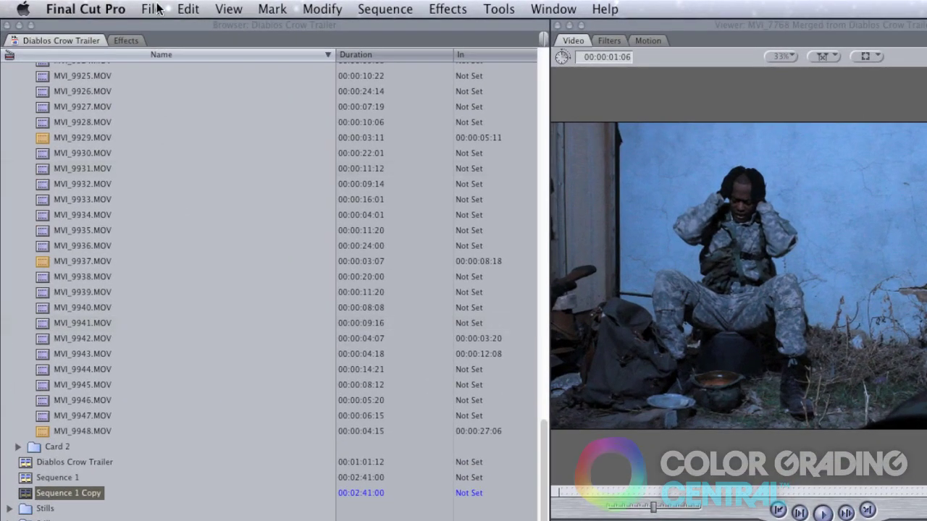
Open the File menu to start working on the Diablos Crow Trailer project.
{"action": "left_click", "coordinate": [151, 9]}
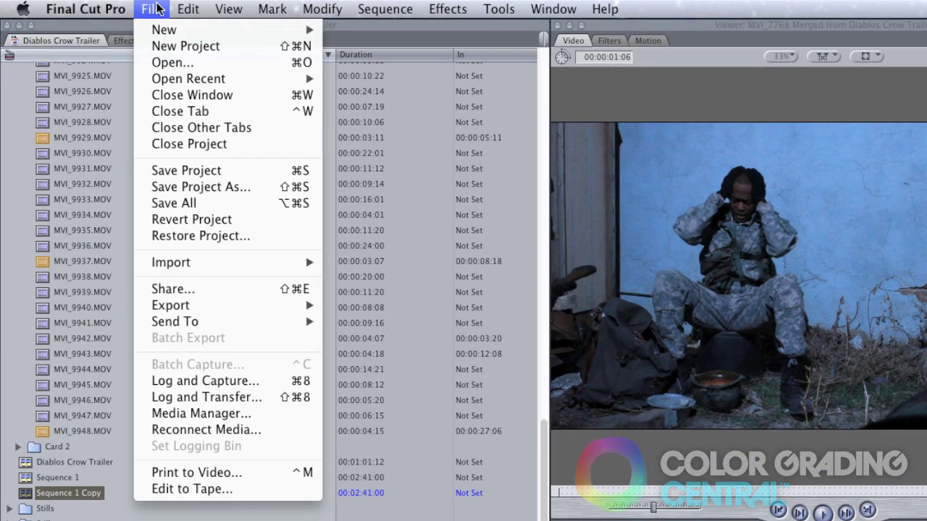
In Media Manager, set the copy destination to a new 'Diablos Crow Trailer' folder on Blue Passport Active Proj.
{"action": "left_click", "coordinate": [224, 414]}
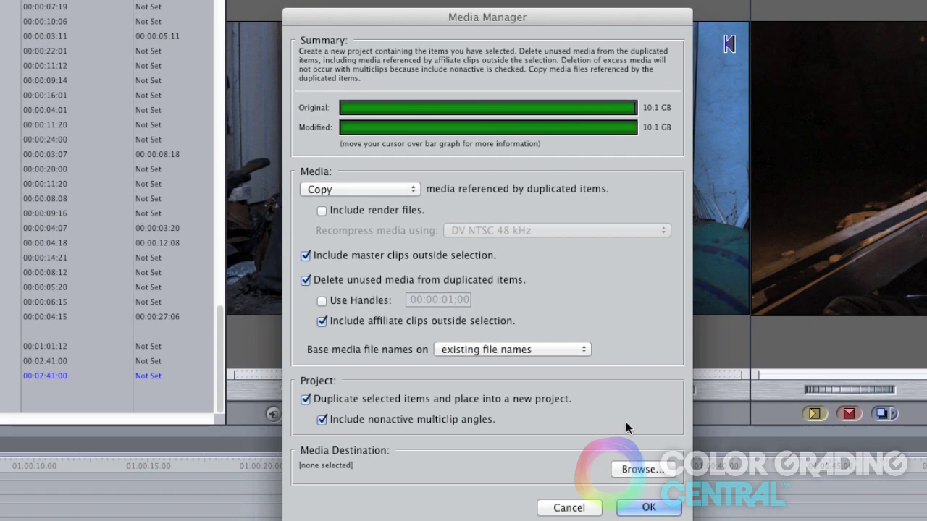
{"action": "left_click", "coordinate": [634, 469]}
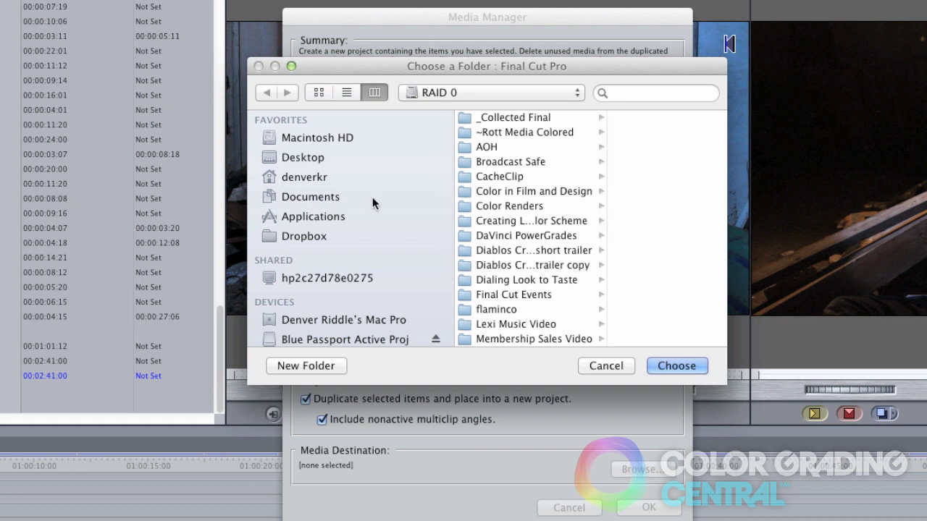
{"action": "scroll", "coordinate": [372, 197], "scroll_direction": "down", "scroll_amount": 3}
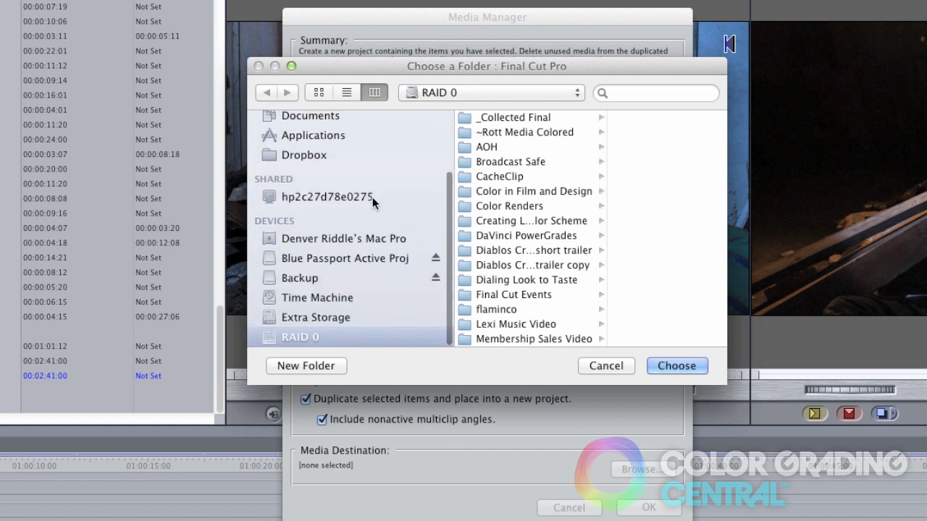
{"action": "left_click", "coordinate": [327, 257]}
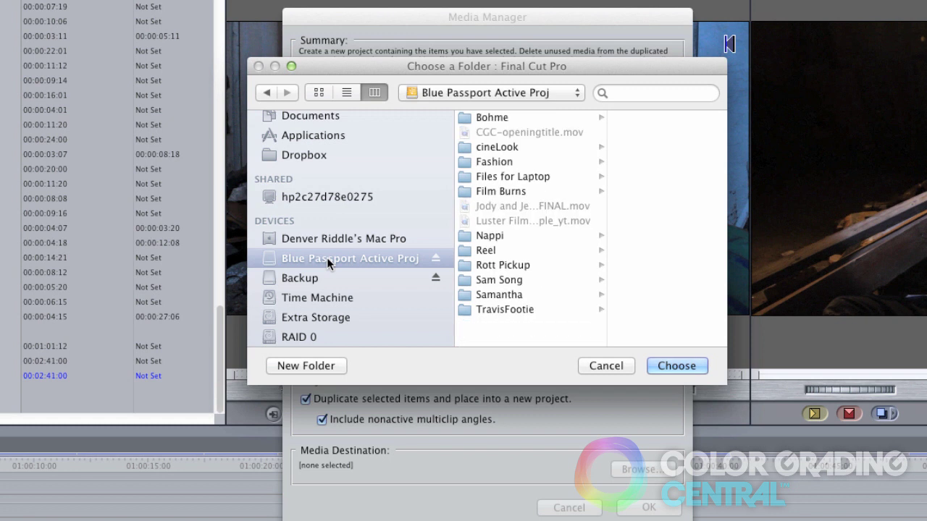
{"action": "left_click", "coordinate": [301, 366]}
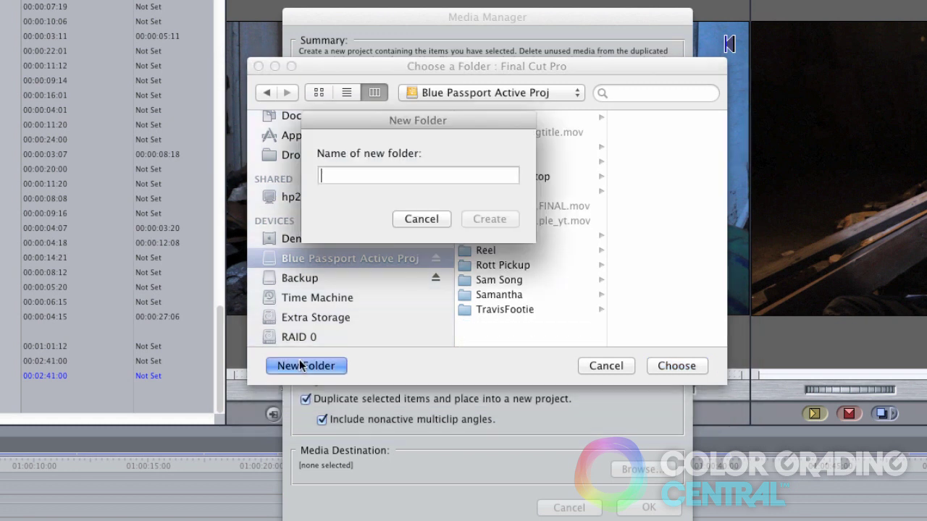
{"action": "type", "text": "Diablos Crow"}
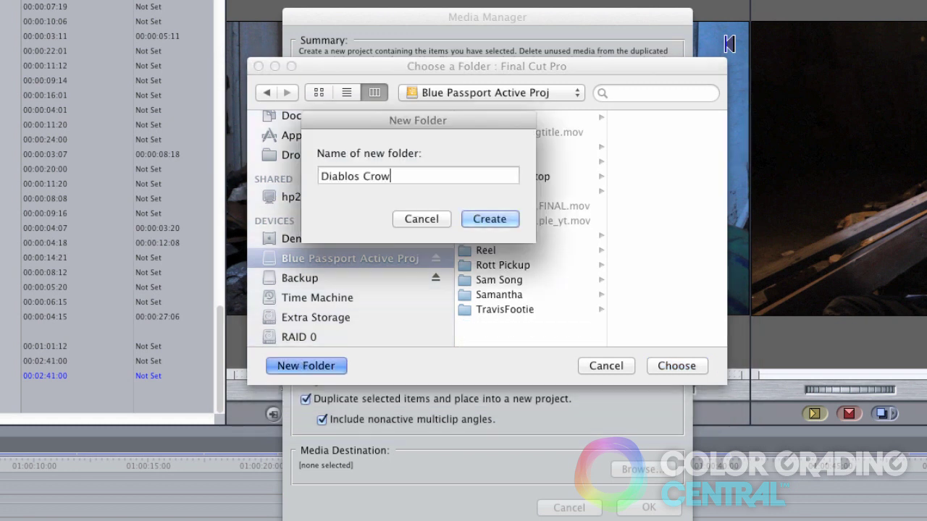
{"action": "type", "text": " Trailer"}
{"action": "key", "text": "Return"}
{"action": "left_click", "coordinate": [681, 369]}
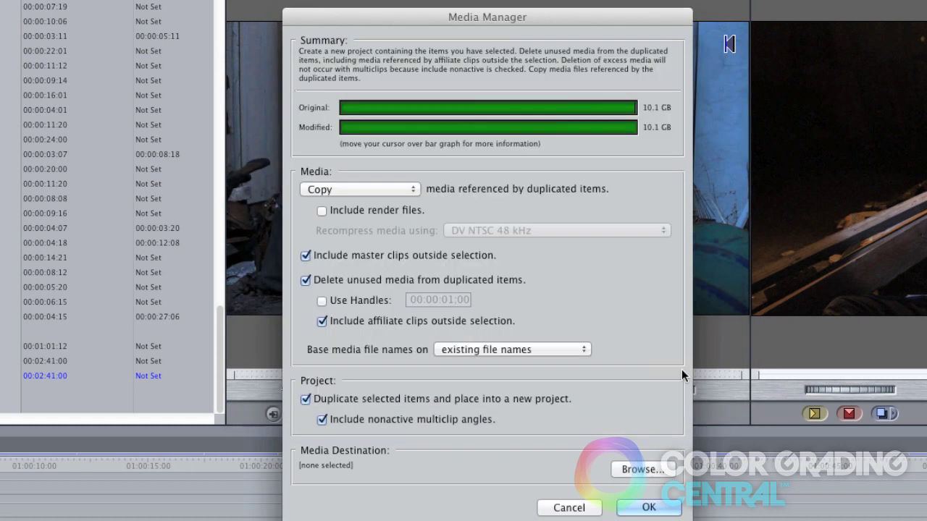
Start the media copy, saving the new project as 'Diablos Crow Trailer offline'.
{"action": "left_click", "coordinate": [650, 507]}
{"action": "type", "text": "Diablos Crow Trailer "}
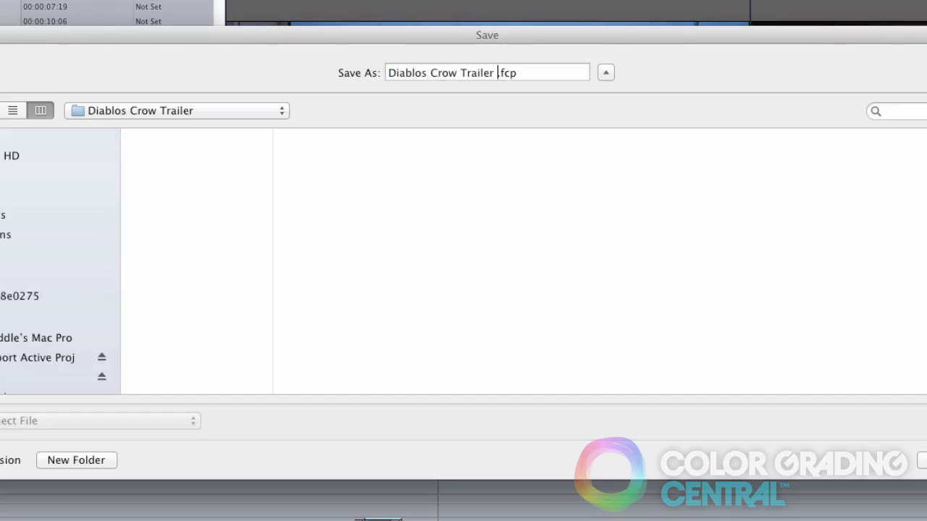
{"action": "type", "text": "offline"}
{"action": "key", "text": "Return"}
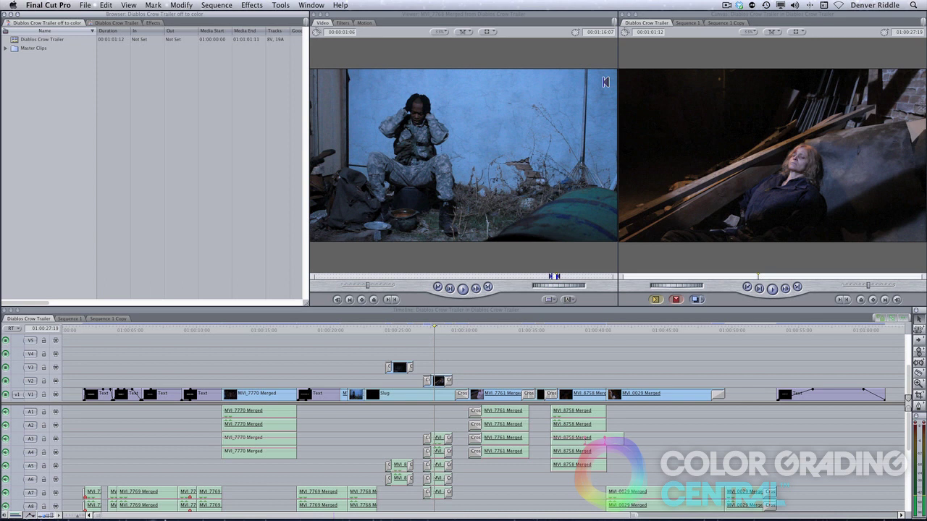
In Finder, inspect the new Diablos Crow Trailer folder's project file and Media folder contents.
{"action": "key", "text": "super+Tab"}
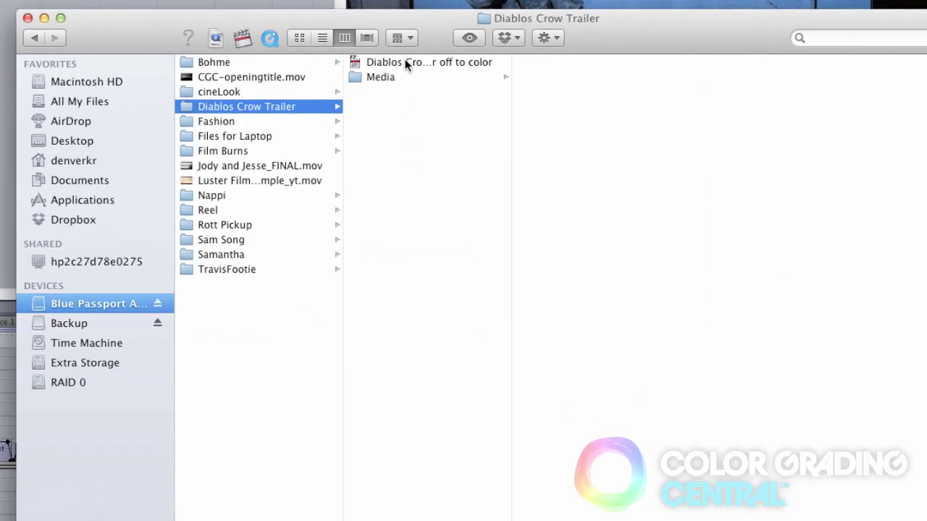
{"action": "left_click", "coordinate": [406, 63]}
{"action": "left_click", "coordinate": [386, 77]}
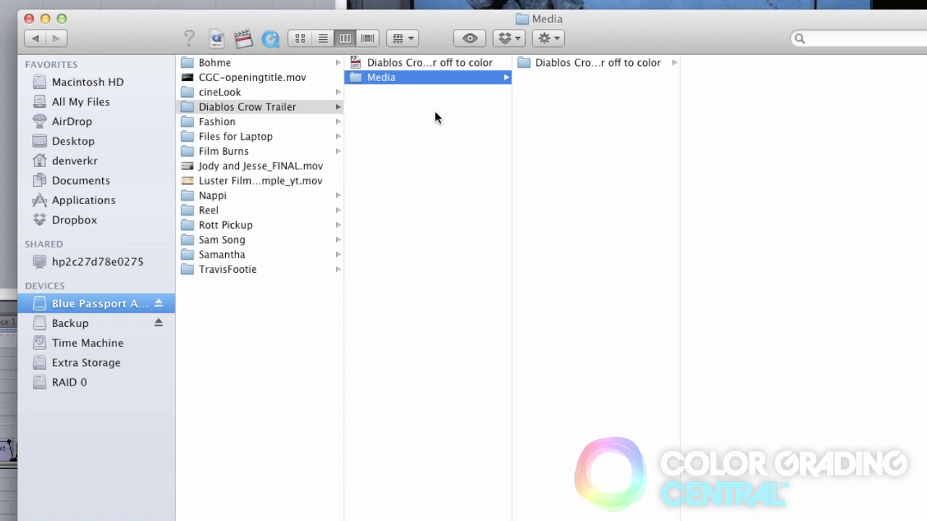
{"action": "left_click", "coordinate": [426, 66]}
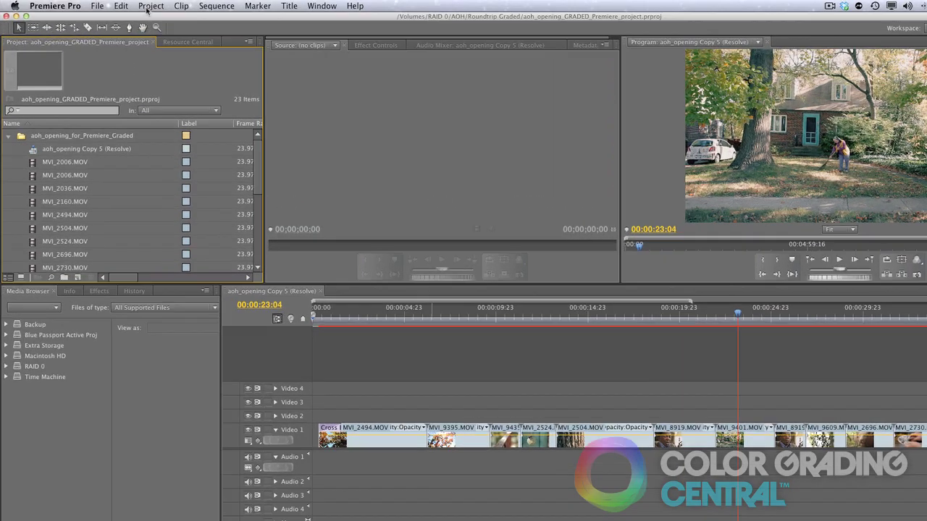
Open Project Manager from the Project menu for the graded aoh_opening project.
{"action": "left_click", "coordinate": [132, 5]}
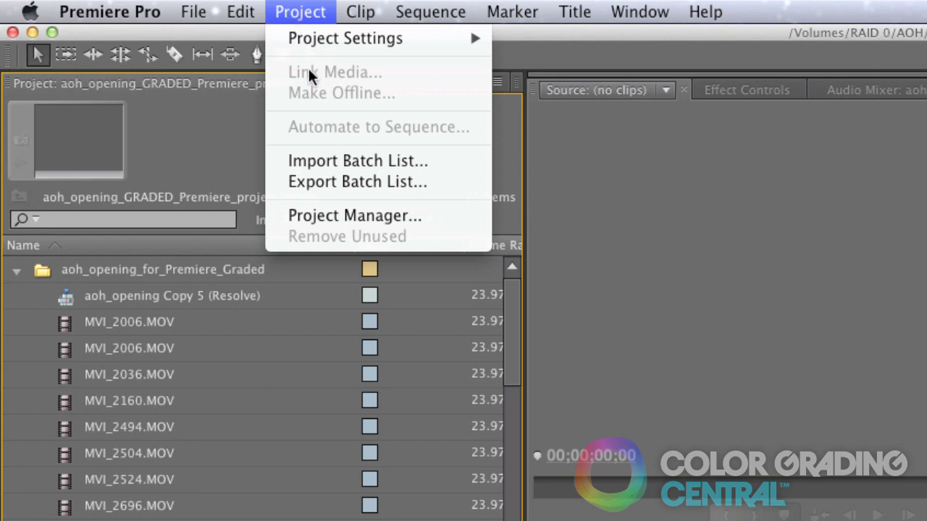
{"action": "left_click", "coordinate": [310, 214]}
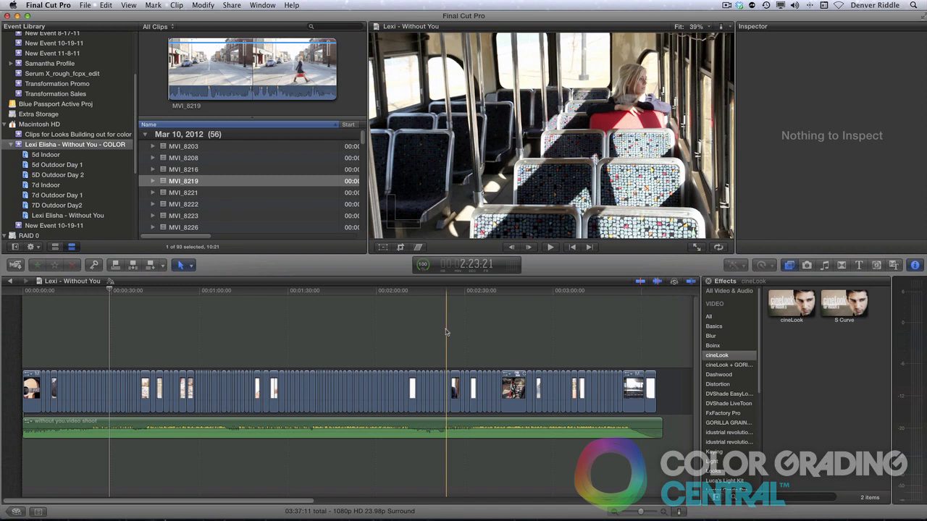
Duplicate Lexi – Without You as '_out to grade' on Blue Passport Active Proj, used clips only.
{"action": "left_click", "coordinate": [16, 511]}
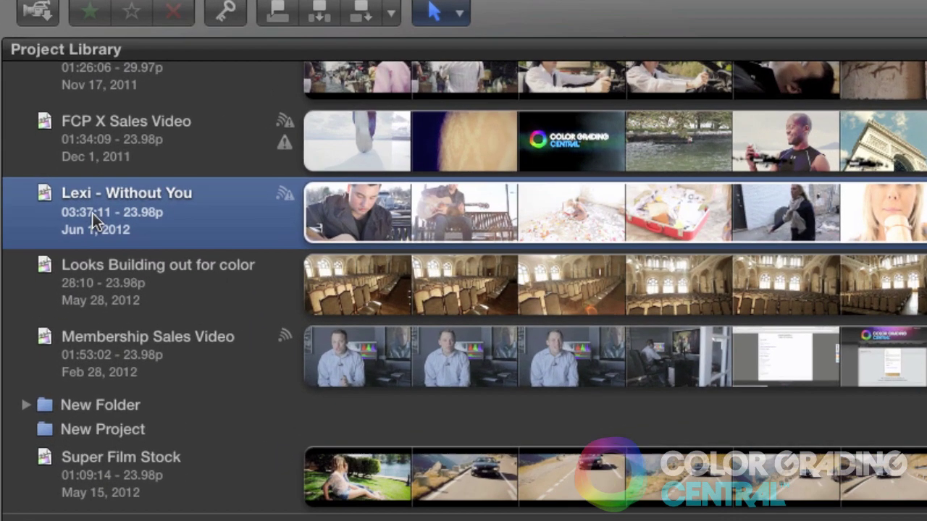
{"action": "right_click", "coordinate": [92, 213]}
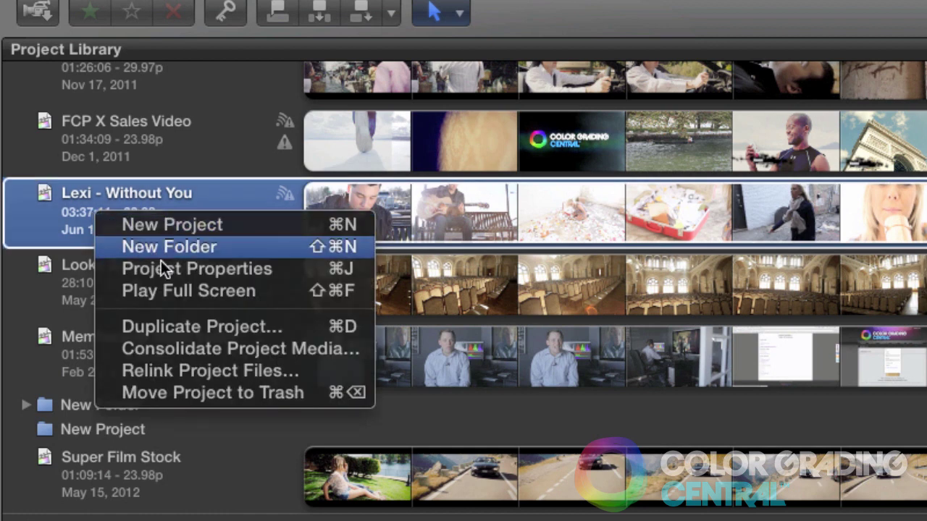
{"action": "left_click", "coordinate": [172, 327]}
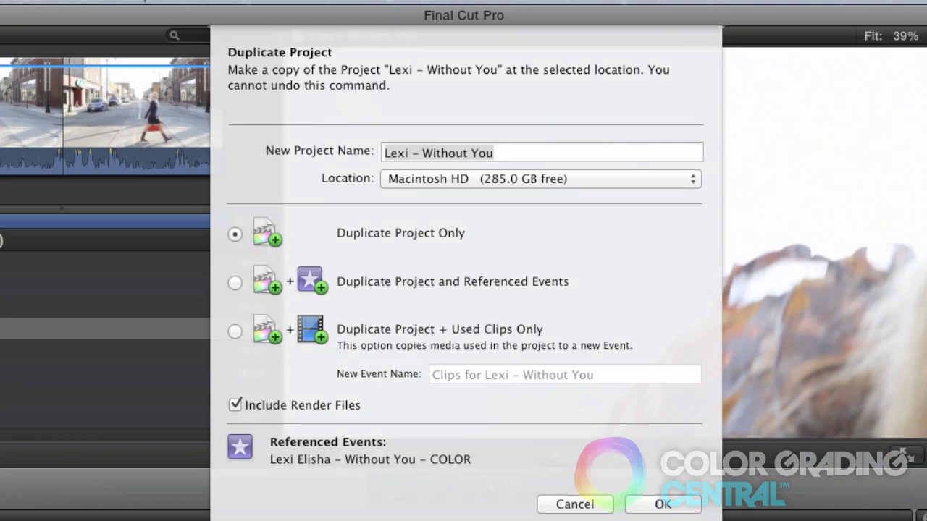
{"action": "left_click", "coordinate": [498, 153]}
{"action": "type", "text": "_out to grade"}
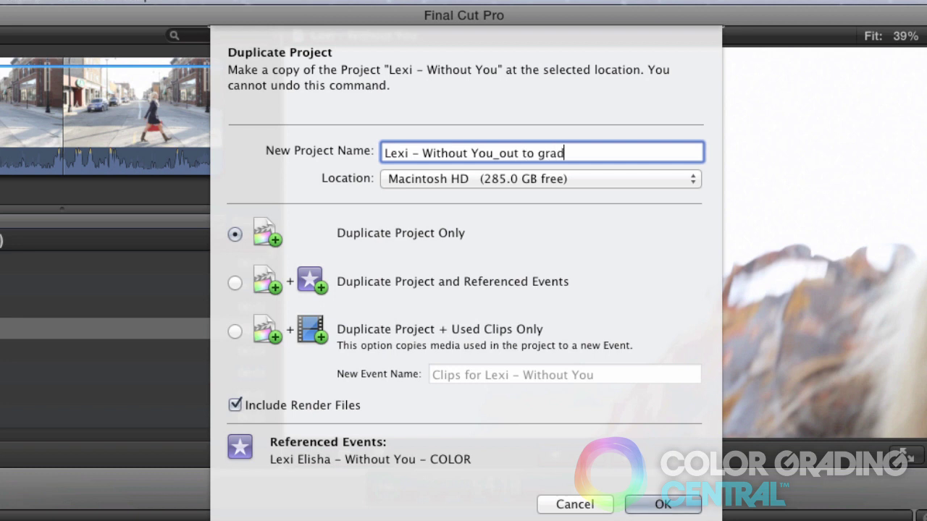
{"action": "left_click", "coordinate": [641, 173]}
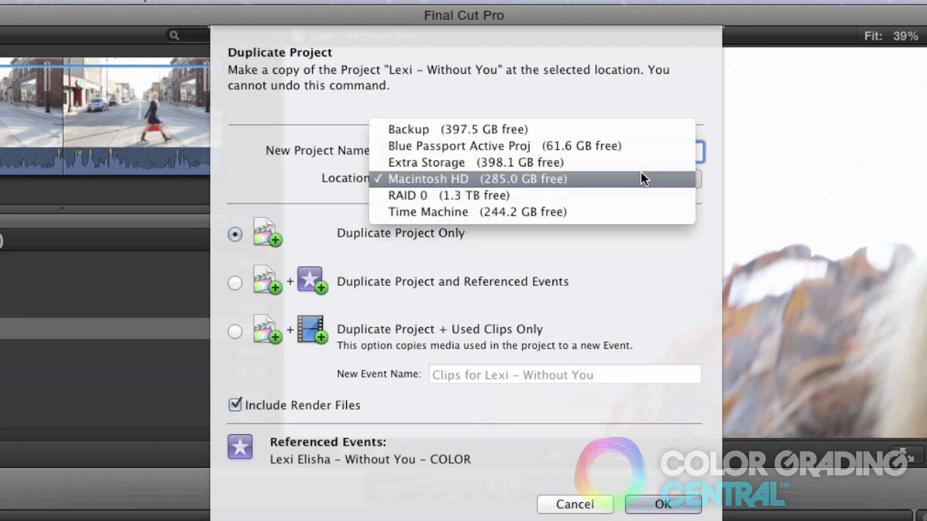
{"action": "left_click", "coordinate": [599, 148]}
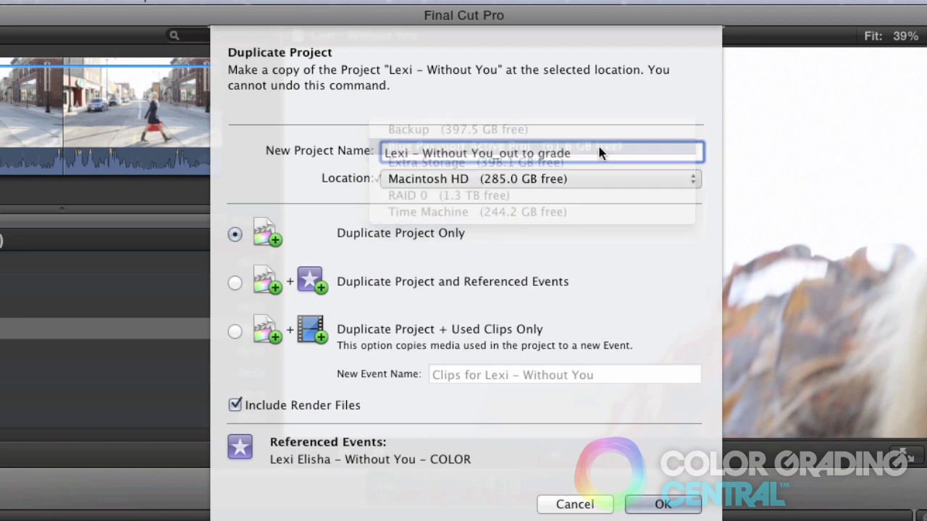
{"action": "left_click", "coordinate": [235, 332]}
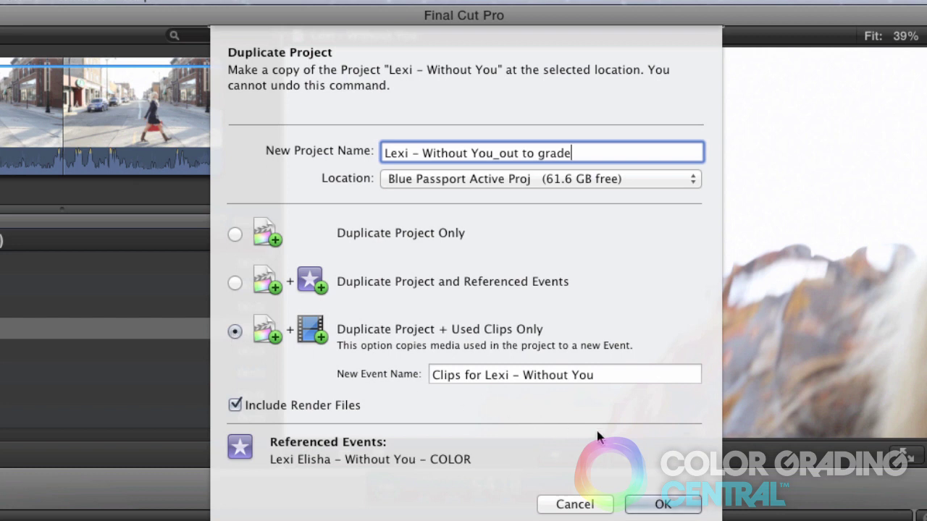
{"action": "left_click", "coordinate": [681, 502]}
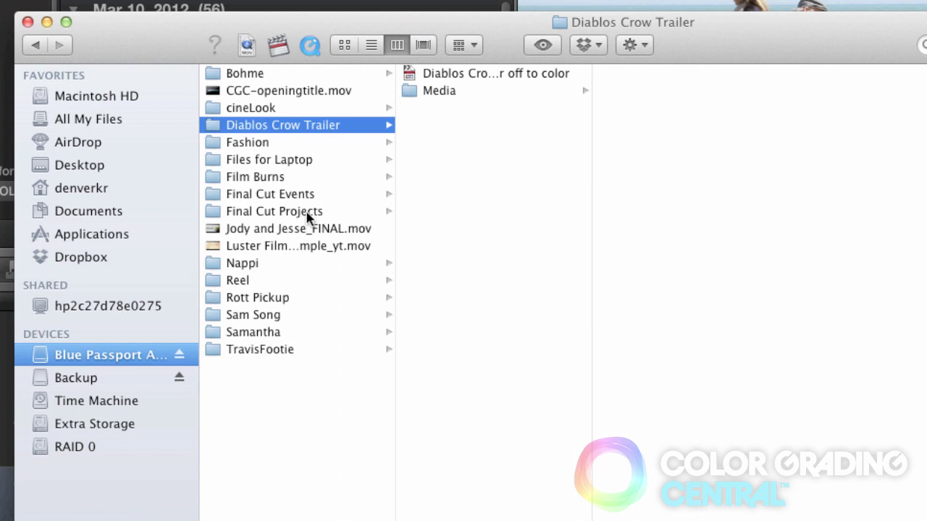
Browse the Lexi project folder and the Clips for Lexi – Without You Original Media clips.
{"action": "left_click", "coordinate": [310, 211]}
{"action": "left_click", "coordinate": [478, 75]}
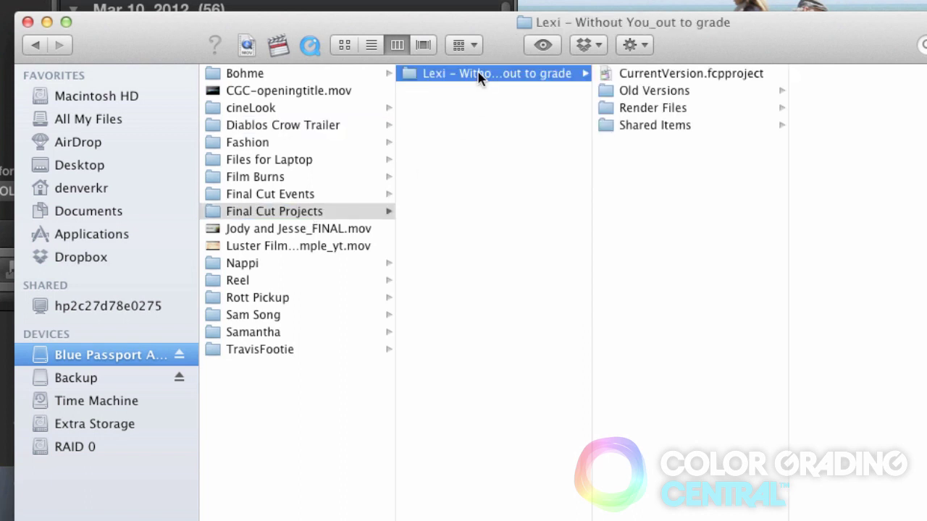
{"action": "left_click", "coordinate": [293, 194]}
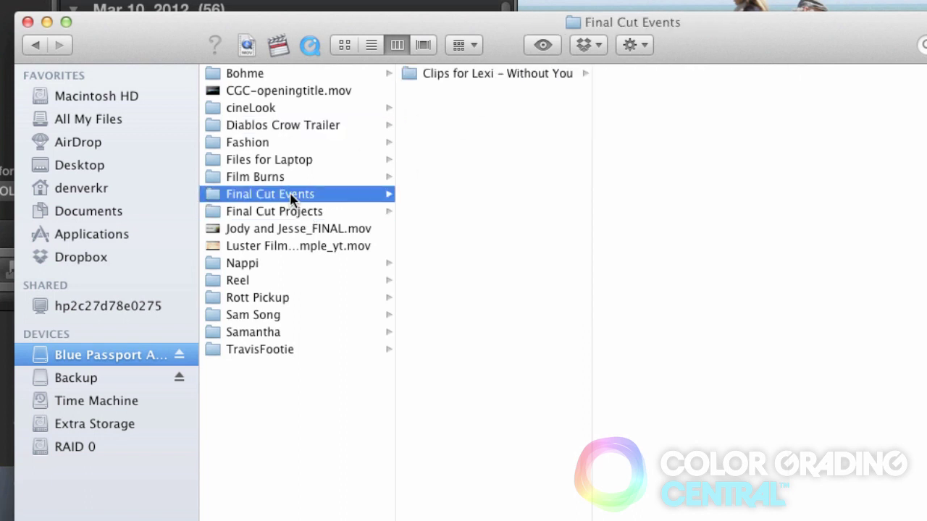
{"action": "left_click", "coordinate": [434, 74]}
{"action": "left_click", "coordinate": [679, 110]}
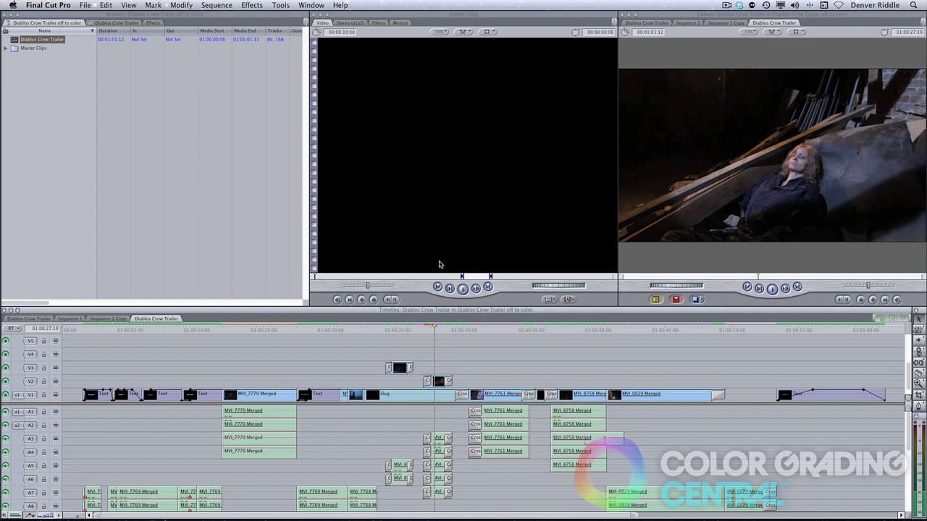
Export the sequence as a QuickTime movie named 'Diablos Crow Trailer_reference.mov'.
{"action": "left_click", "coordinate": [85, 5]}
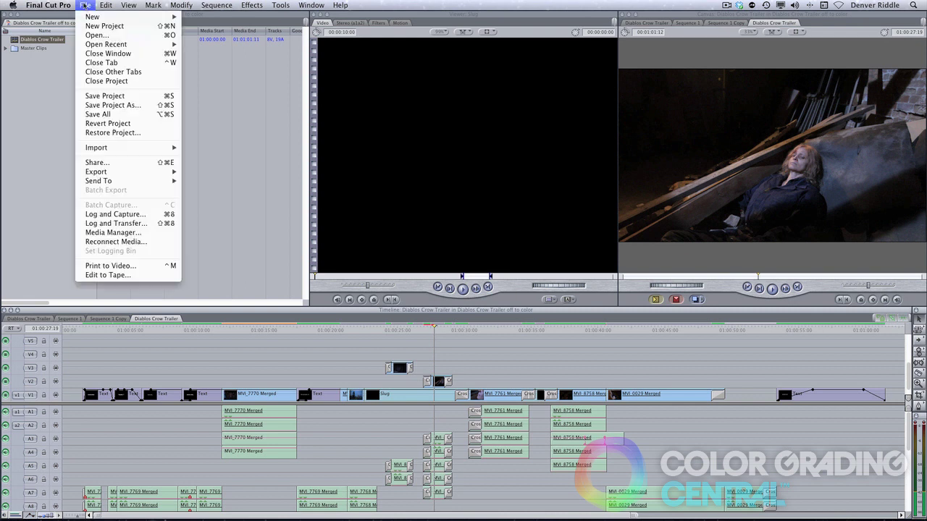
{"action": "mouse_move", "coordinate": [167, 175]}
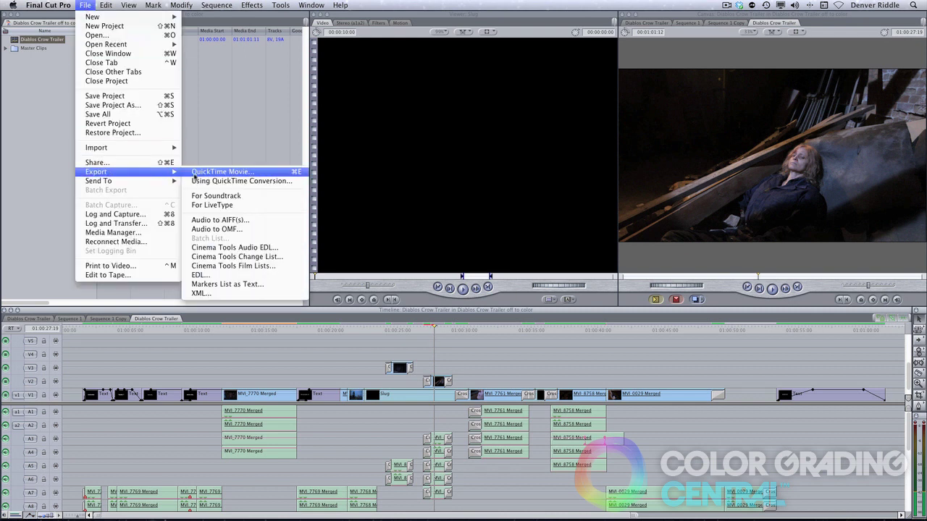
{"action": "left_click", "coordinate": [217, 171]}
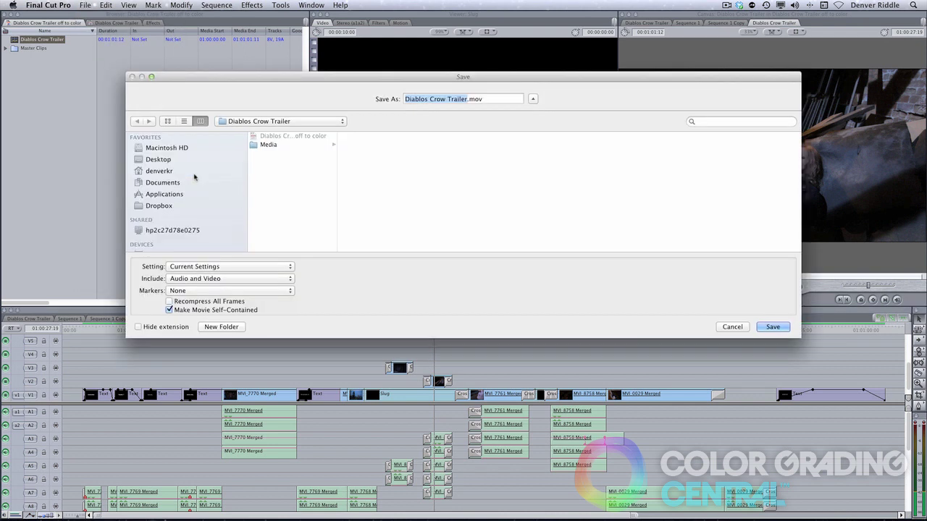
{"action": "key", "text": "Right"}
{"action": "type", "text": "_reference"}
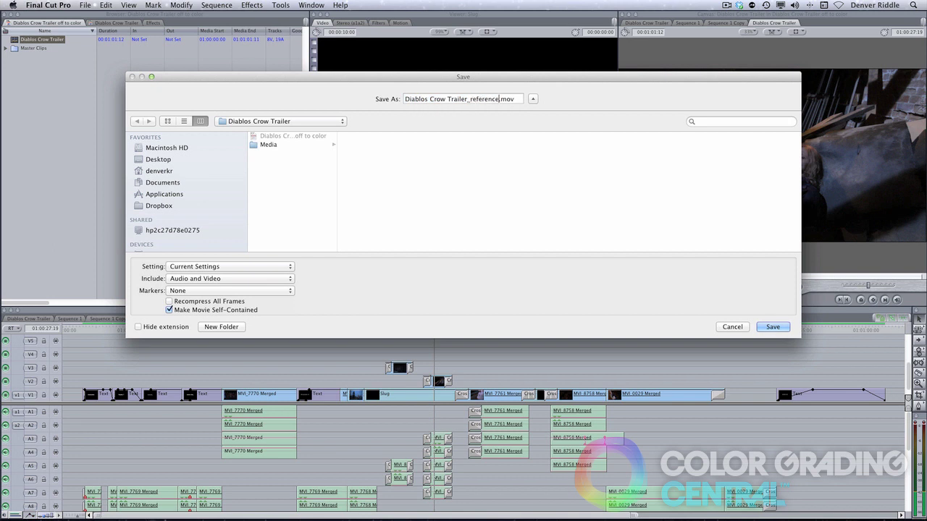
{"action": "key", "text": "Return"}
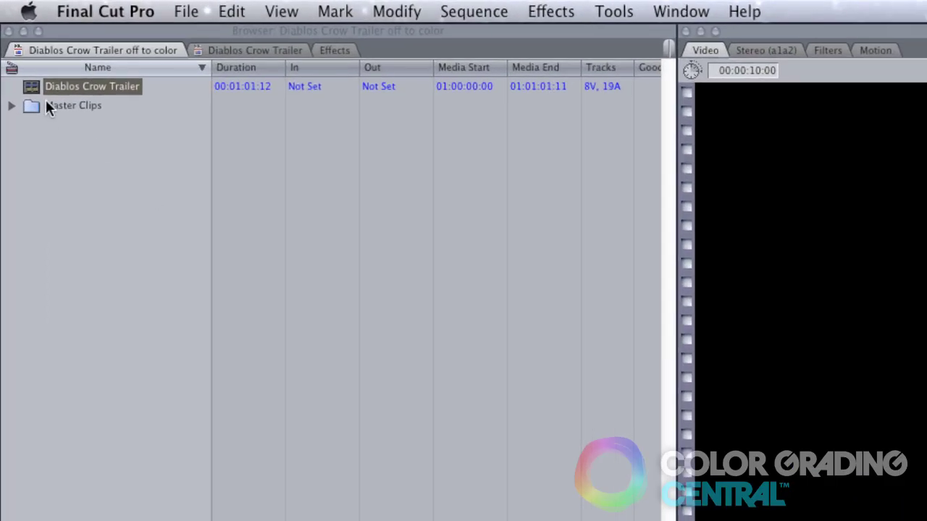
Duplicate the Diablos Crow Trailer sequence, rename it 'Diablos Crow Trailer for Resolve', and open it.
{"action": "right_click", "coordinate": [12, 40]}
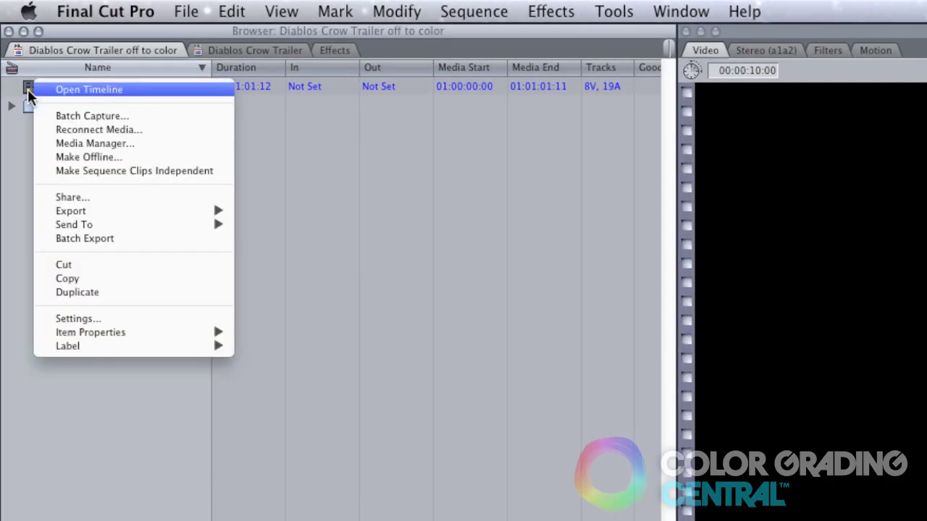
{"action": "left_click", "coordinate": [80, 289]}
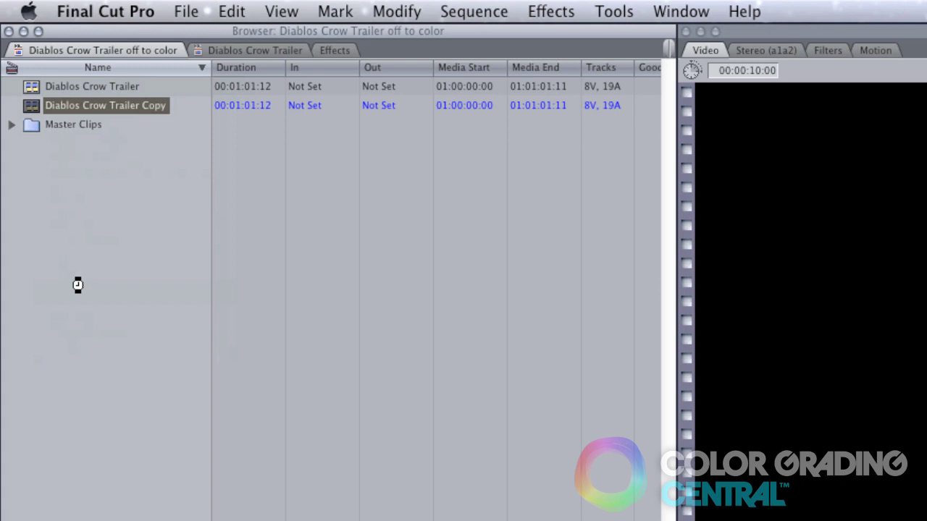
{"action": "left_click", "coordinate": [115, 106]}
{"action": "key", "text": "Right"}
{"action": "key", "text": "BackSpace"}
{"action": "key", "text": "BackSpace"}
{"action": "key", "text": "BackSpace"}
{"action": "key", "text": "BackSpace"}
{"action": "key", "text": "BackSpace"}
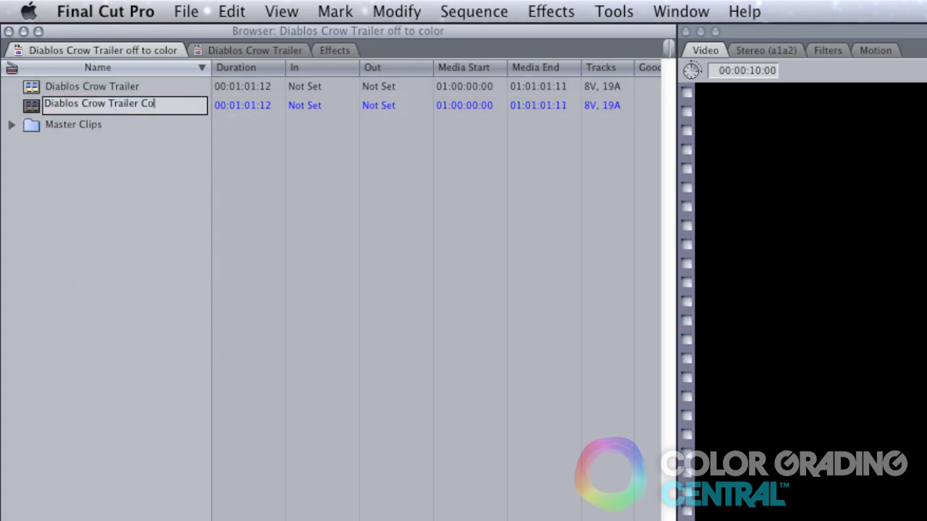
{"action": "type", "text": "for Resolve"}
{"action": "key", "text": "Return"}
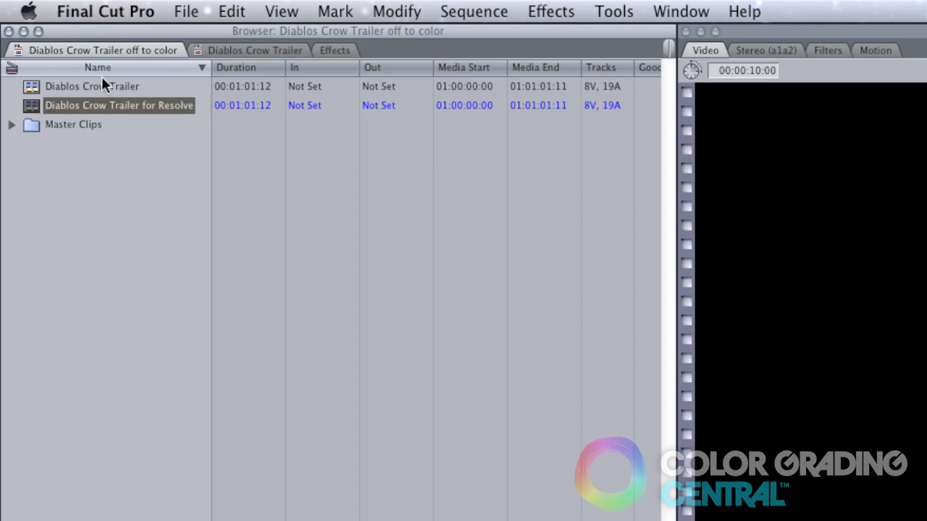
{"action": "double_click", "coordinate": [31, 105]}
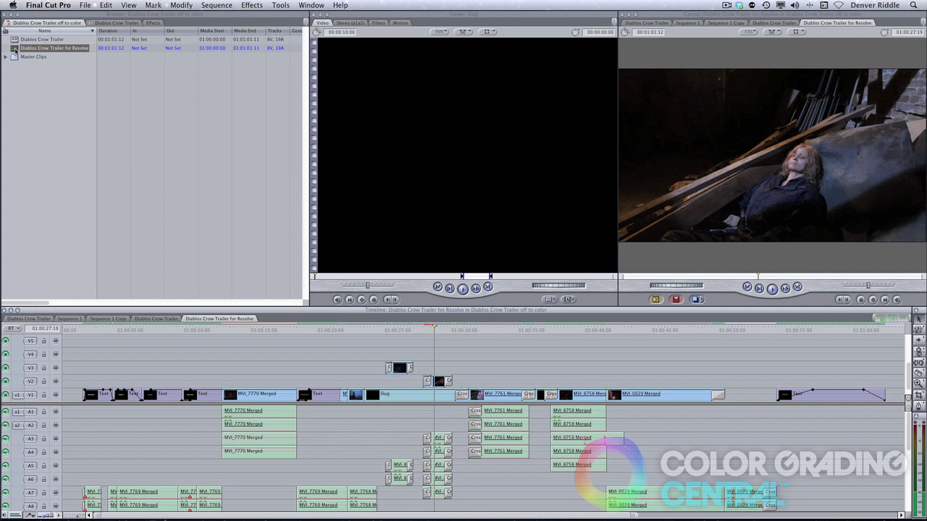
Delete the Slug clip from V1, move the V3 and V2 clips down onto V1, and return the playhead to 01:00:15:18.
{"action": "left_click", "coordinate": [395, 395]}
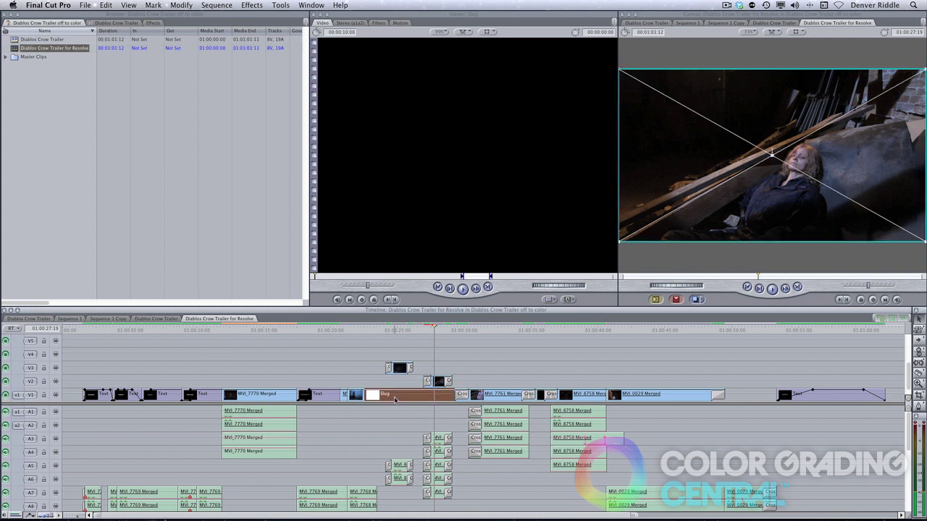
{"action": "key", "text": "Delete"}
{"action": "left_click", "coordinate": [399, 368]}
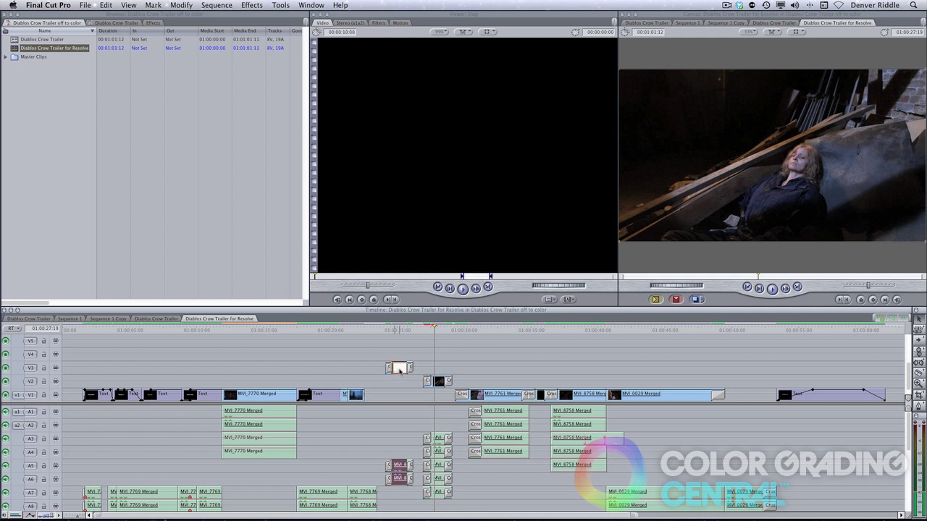
{"action": "left_click_drag", "start_coordinate": [400, 369], "coordinate": [439, 397]}
{"action": "left_click", "coordinate": [438, 382]}
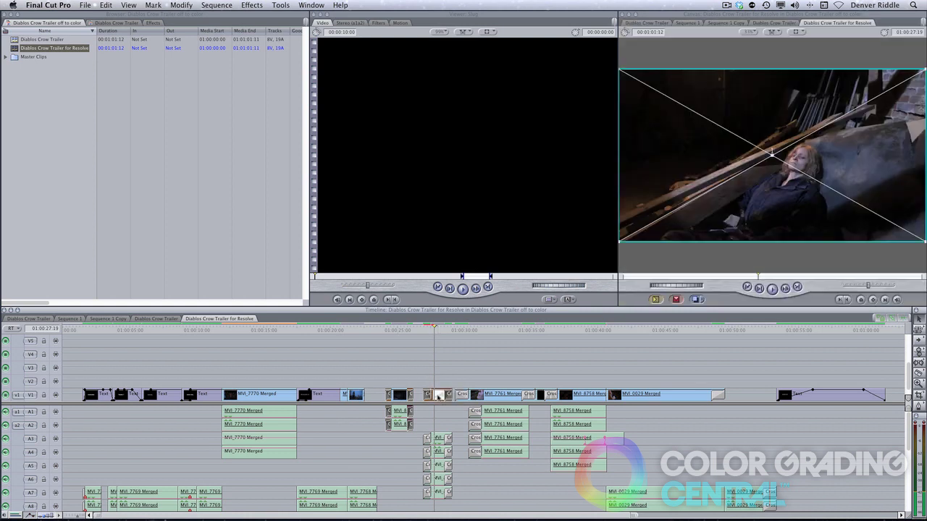
{"action": "left_click_drag", "start_coordinate": [376, 335], "coordinate": [381, 359]}
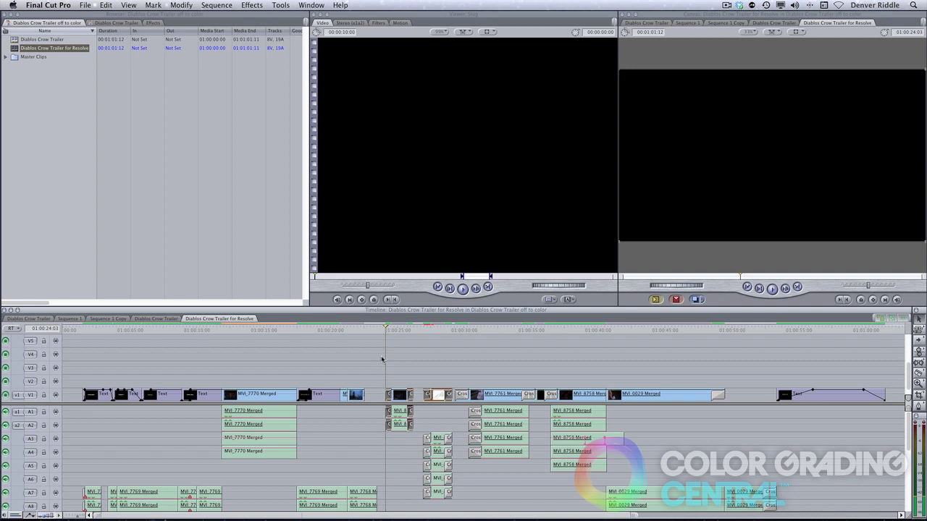
Remove Basic Motion and Opacity attributes from all clips in the timeline.
{"action": "key", "text": "super+a"}
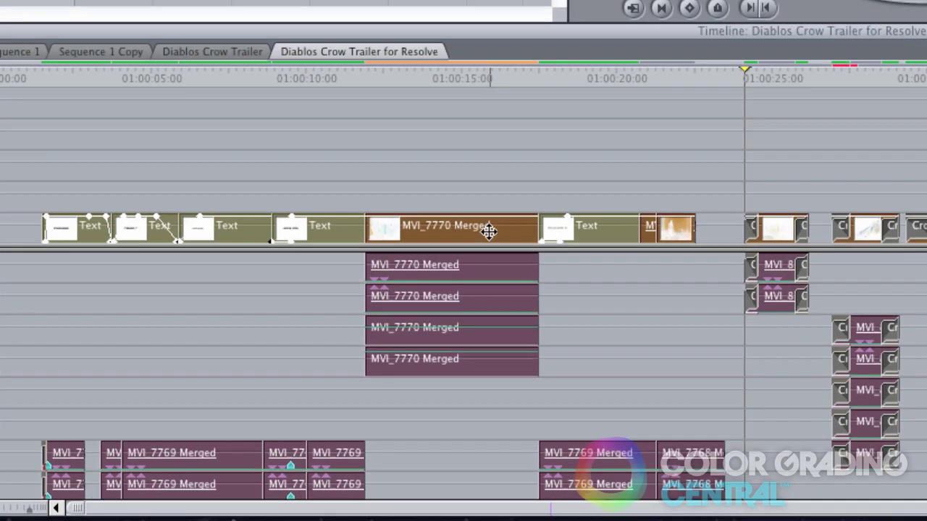
{"action": "right_click", "coordinate": [274, 395]}
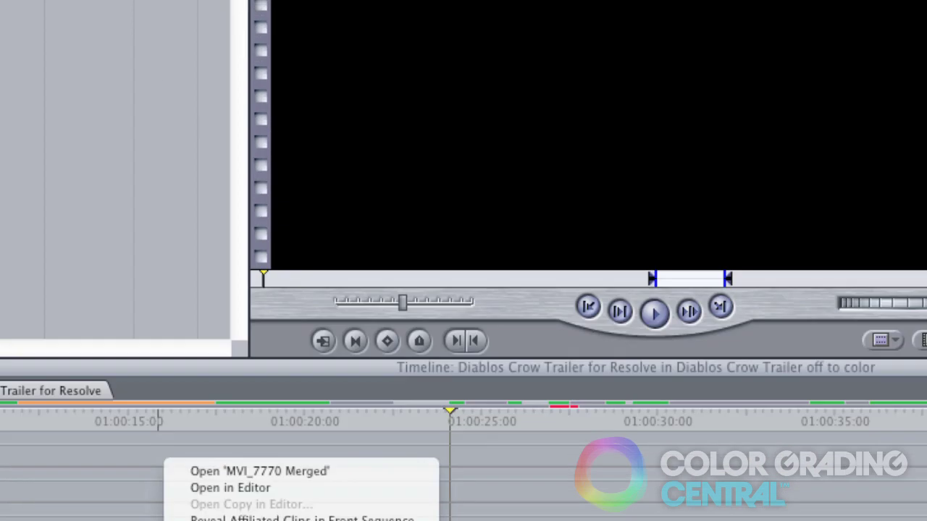
{"action": "left_click", "coordinate": [628, 295]}
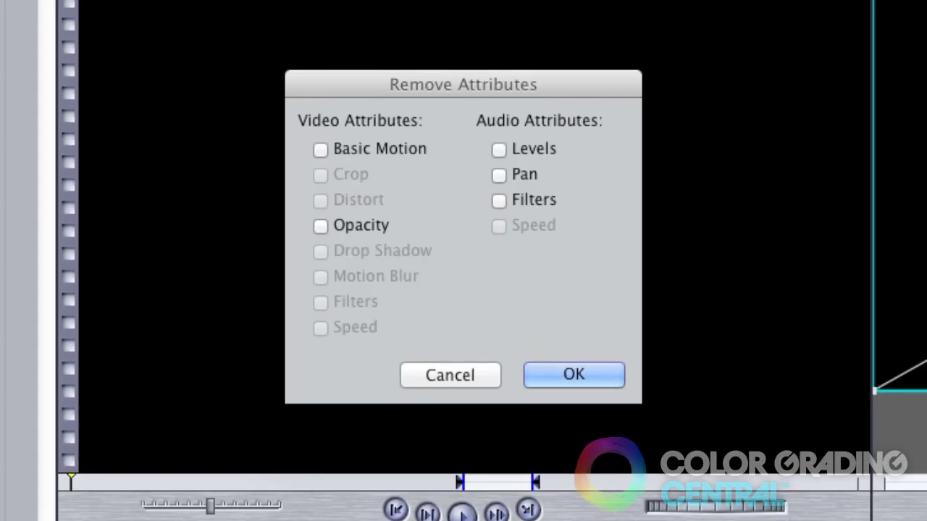
{"action": "left_click", "coordinate": [320, 150]}
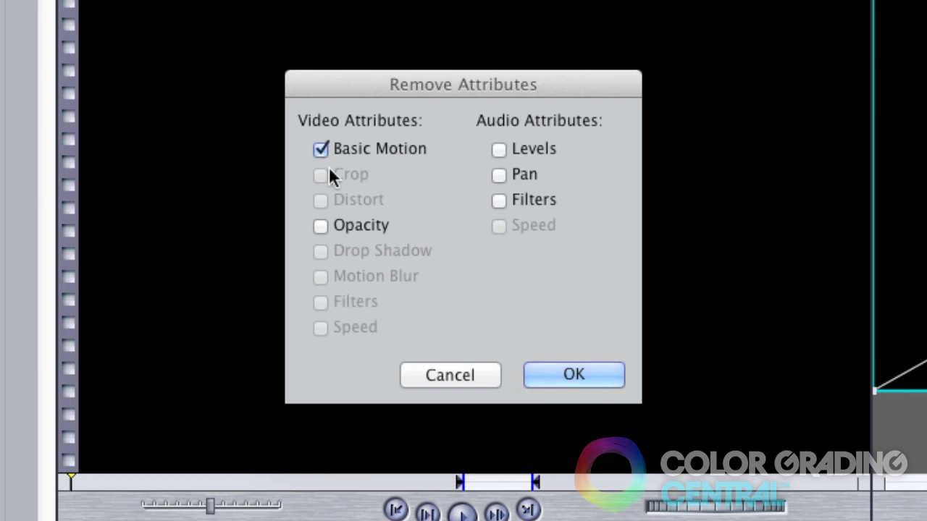
{"action": "left_click", "coordinate": [320, 225]}
{"action": "left_click", "coordinate": [564, 371]}
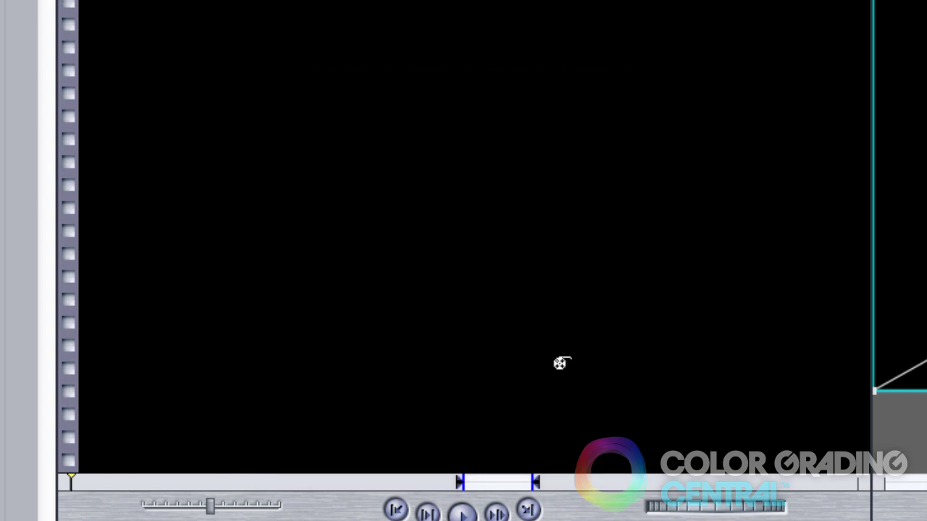